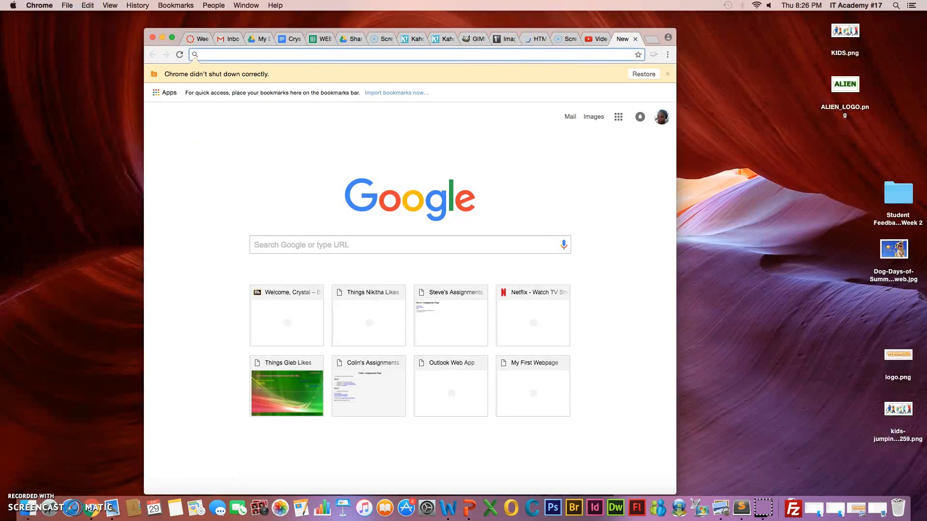
Step: Search Google for filezilla and open the FileZilla project site
text(fil)
key(Return)
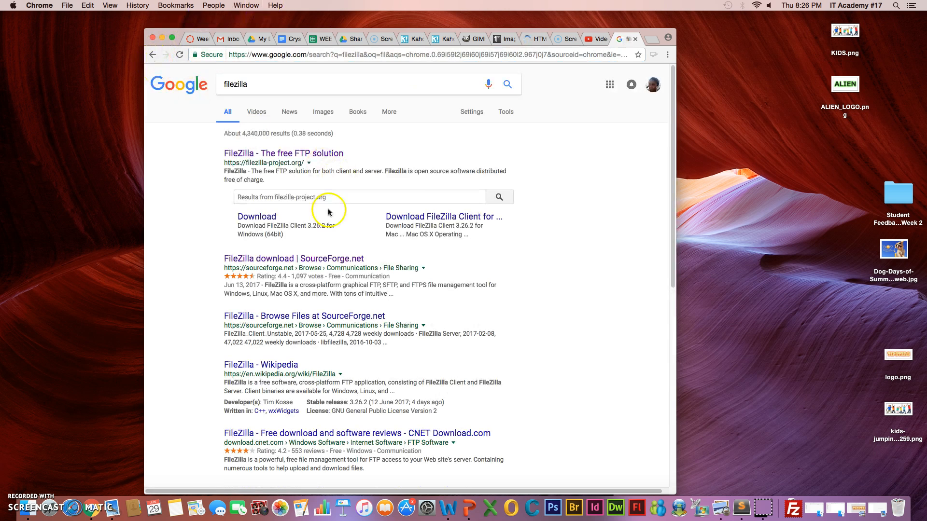
click(283, 156)
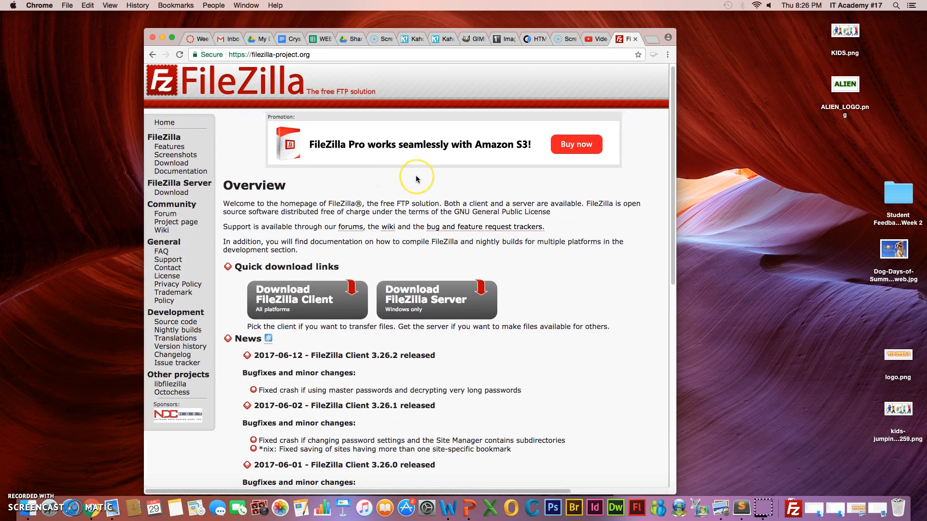
scroll(416, 178, down, 3)
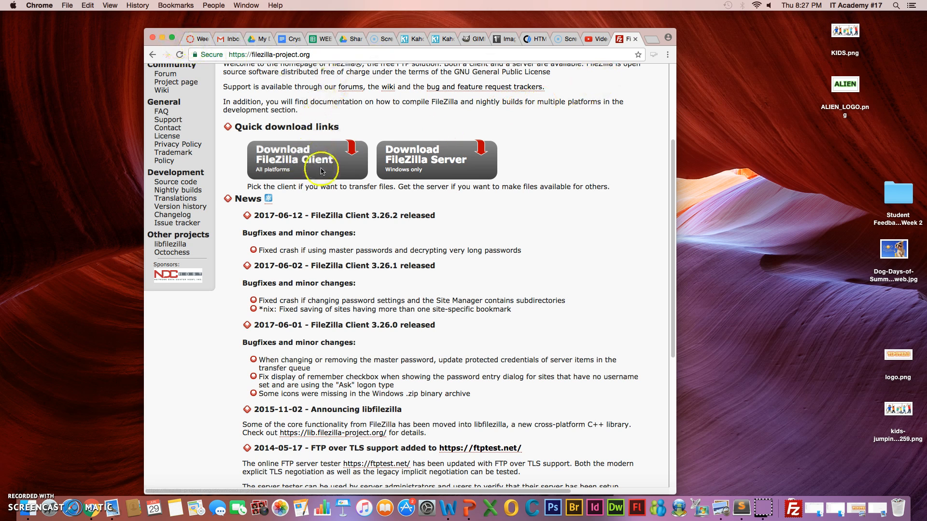
Step: Minimize the browser, launch FileZilla from the Downloads stack and close the update notice
click(163, 38)
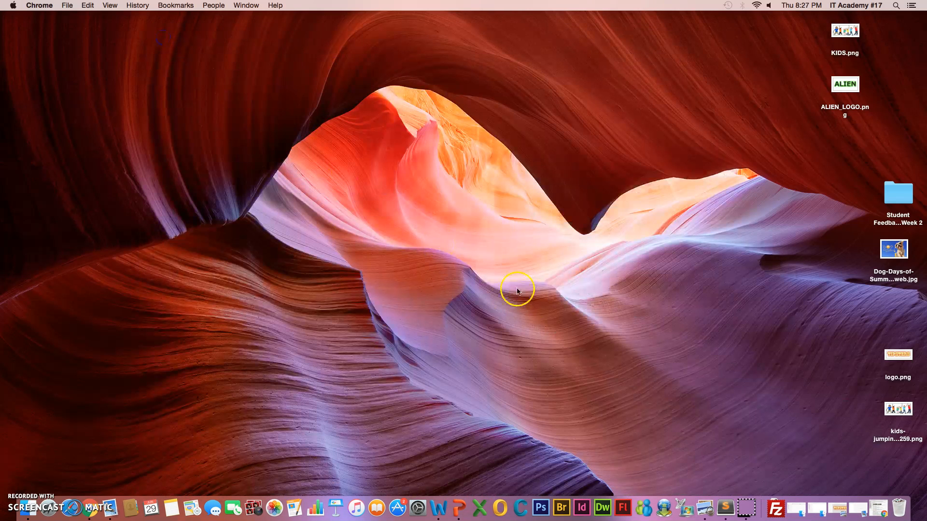
click(775, 508)
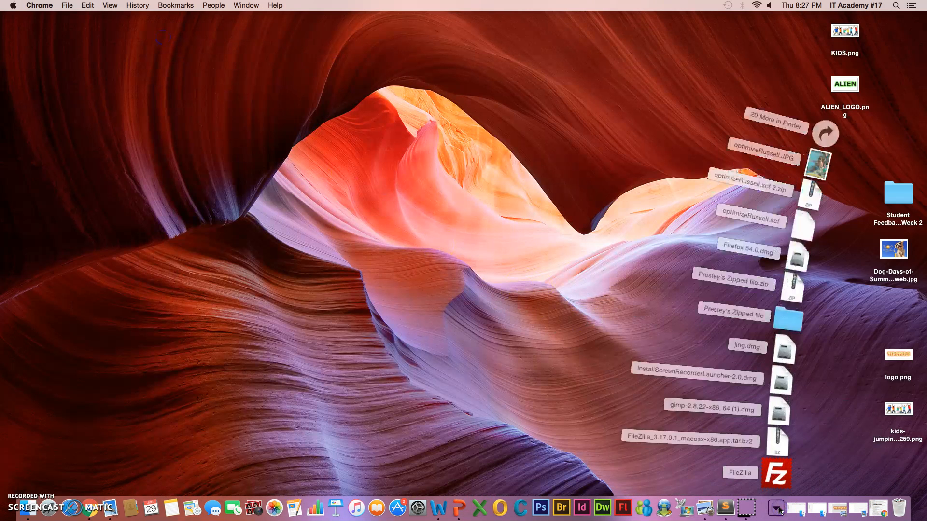
click(777, 475)
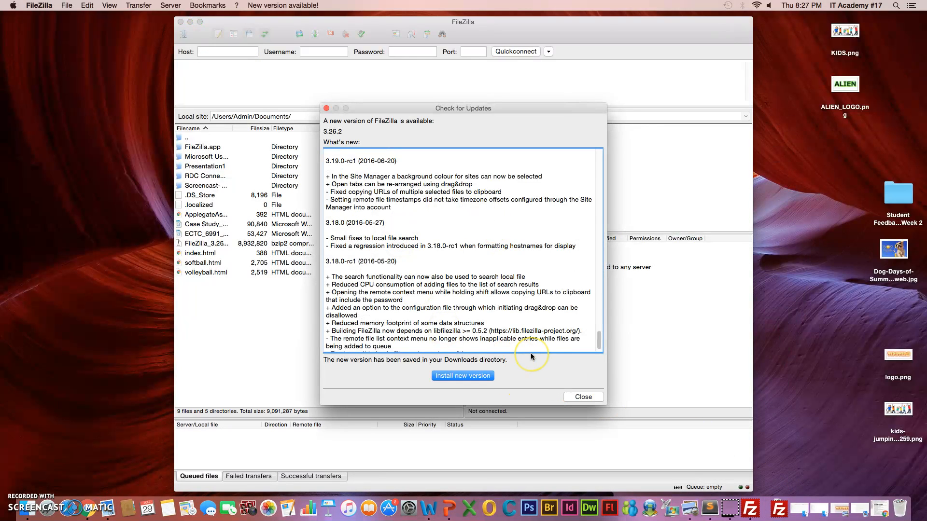
click(583, 396)
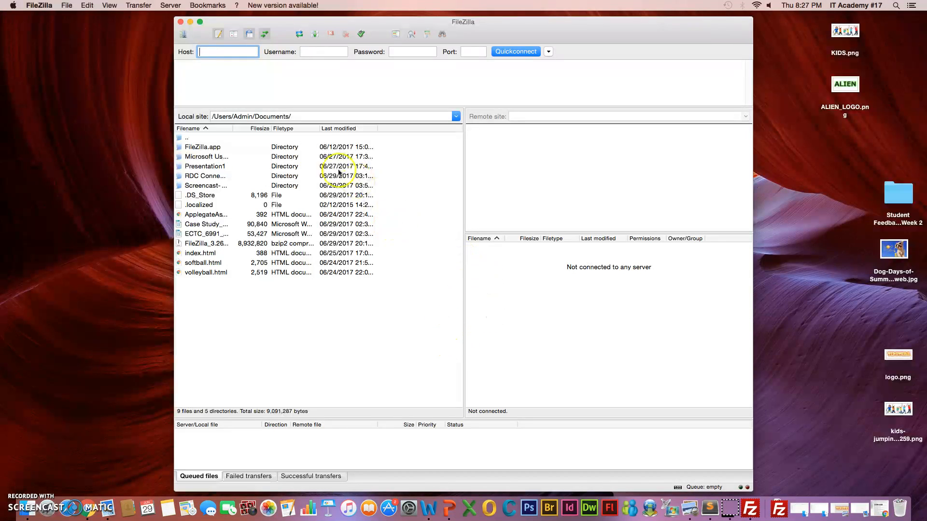
Step: Open the Site Manager and select the New site entry
click(66, 5)
click(72, 20)
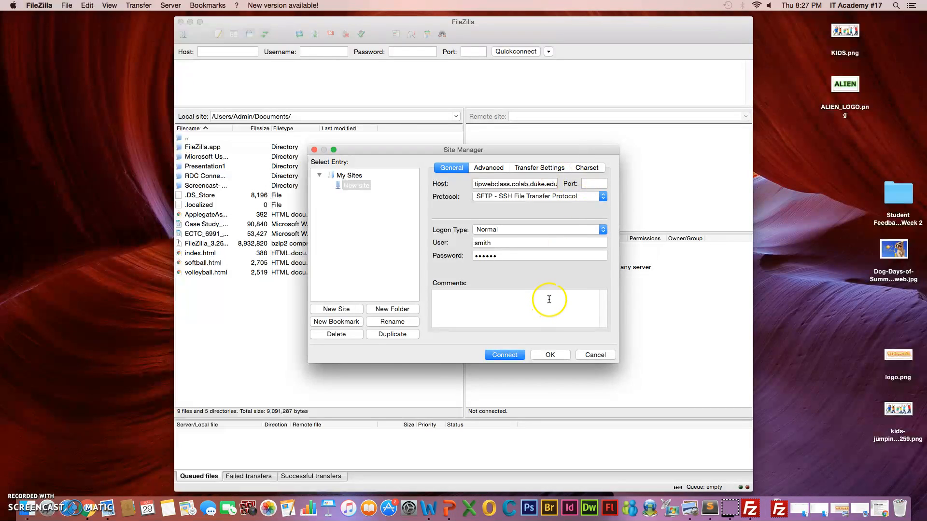
click(351, 186)
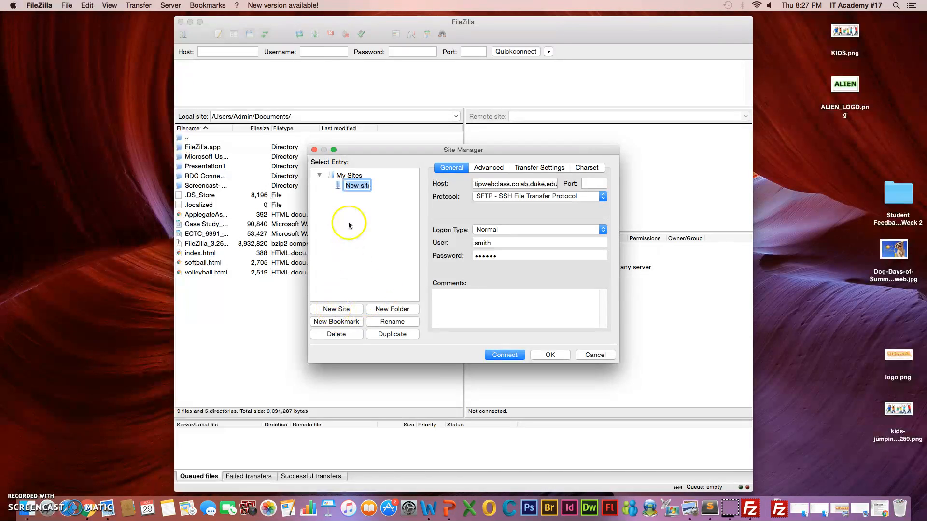
Step: Examine the host address stored for the new site
click(477, 185)
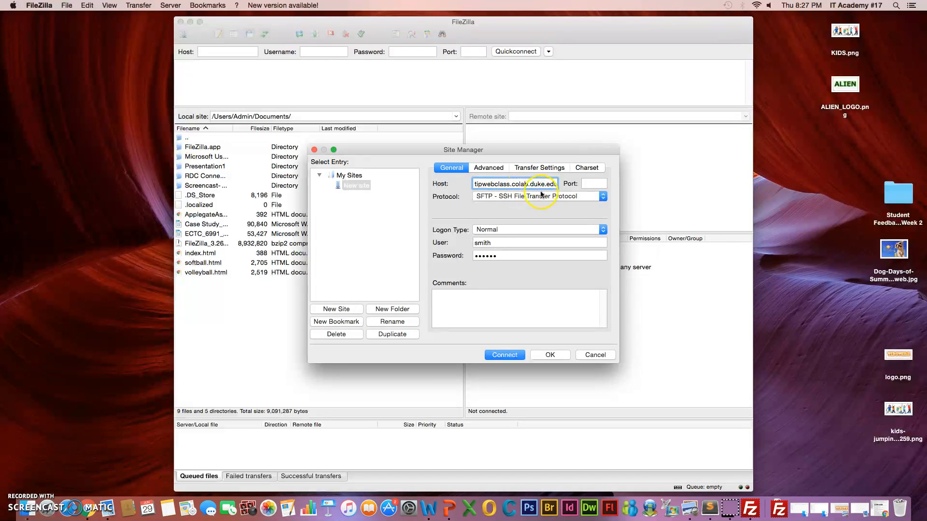
drag(475, 185, 556, 189)
click(490, 194)
click(496, 188)
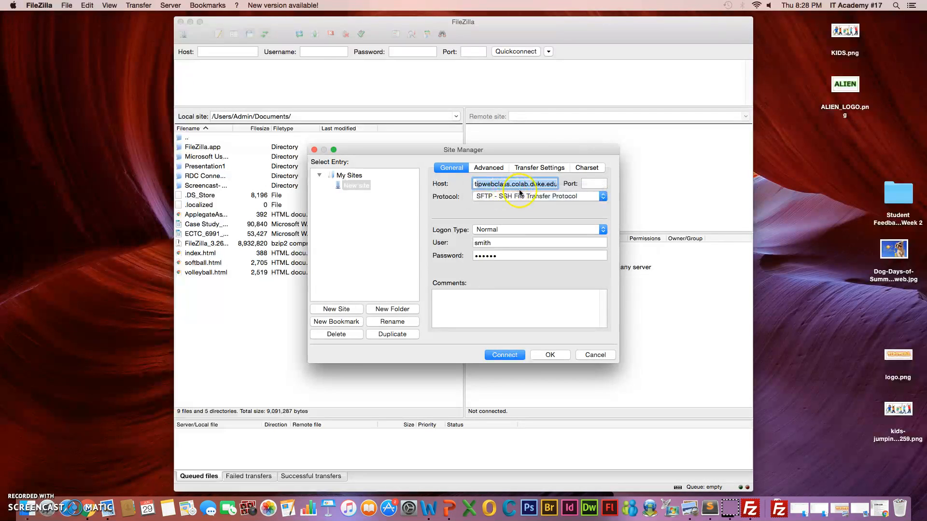
click(550, 185)
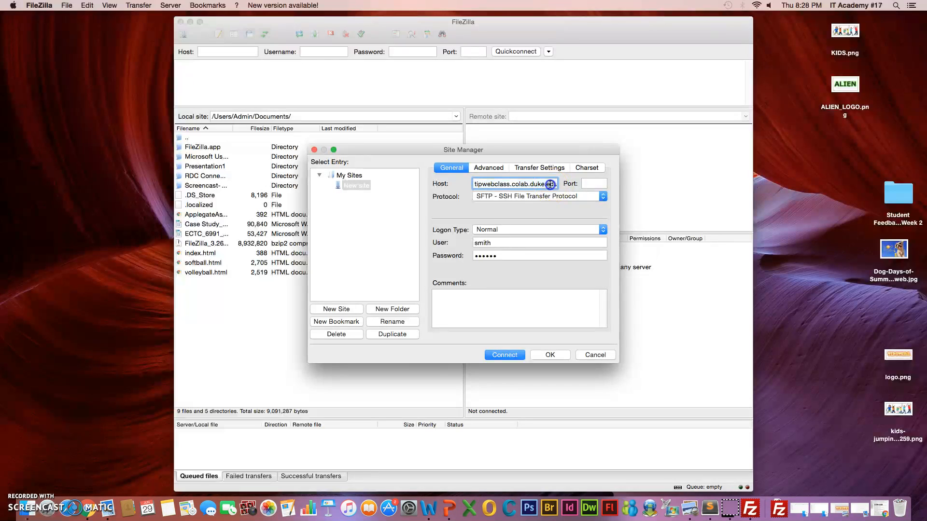
key(Right)
Step: Switch the protocol to FTP - File Transfer Protocol and back to SFTP - SSH File Transfer Protocol
click(510, 196)
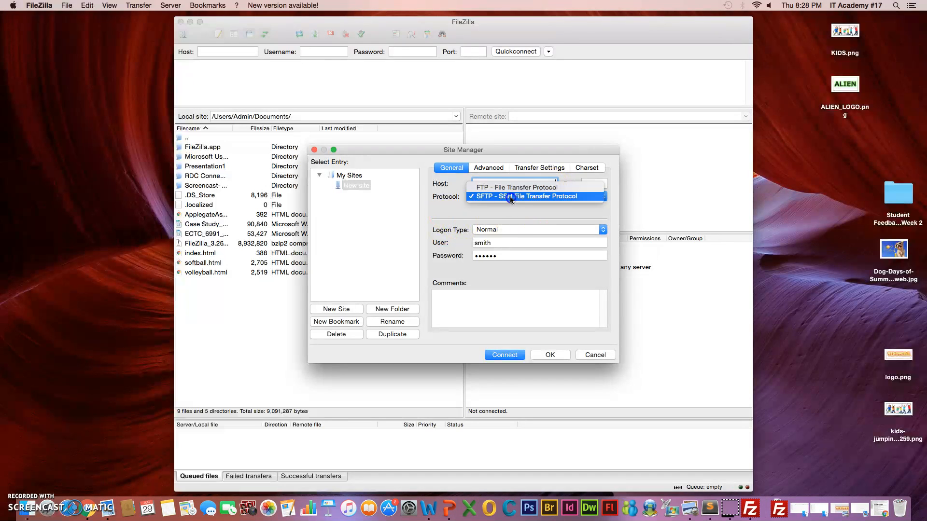
click(526, 182)
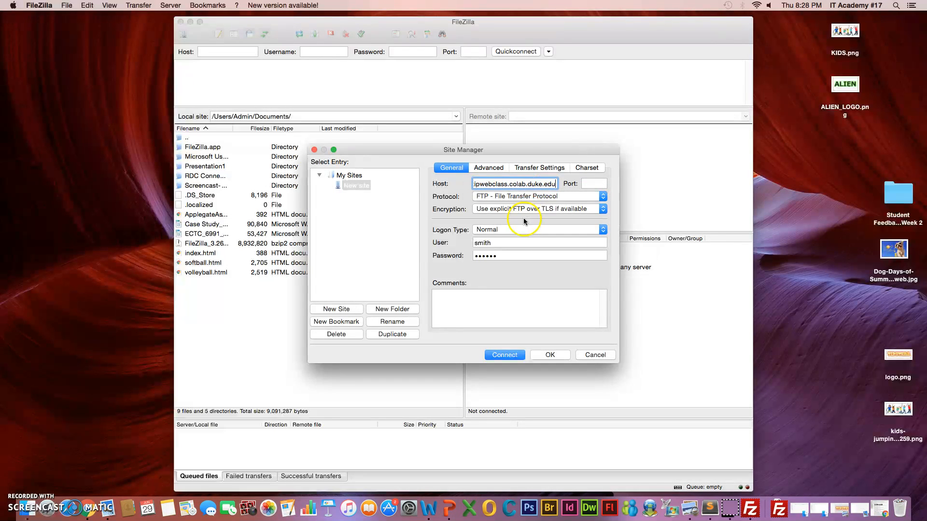
click(606, 196)
click(588, 206)
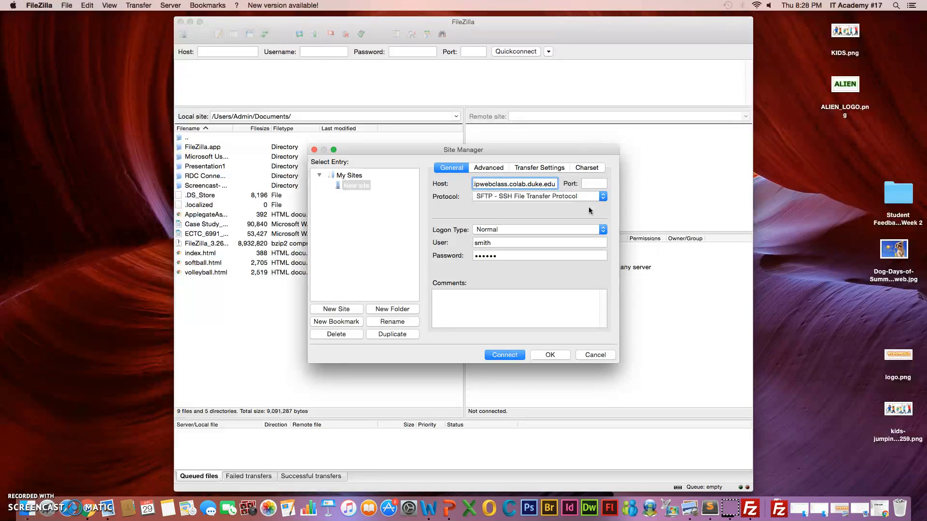
Step: Switch the logon type to Anonymous and back to Normal
click(601, 230)
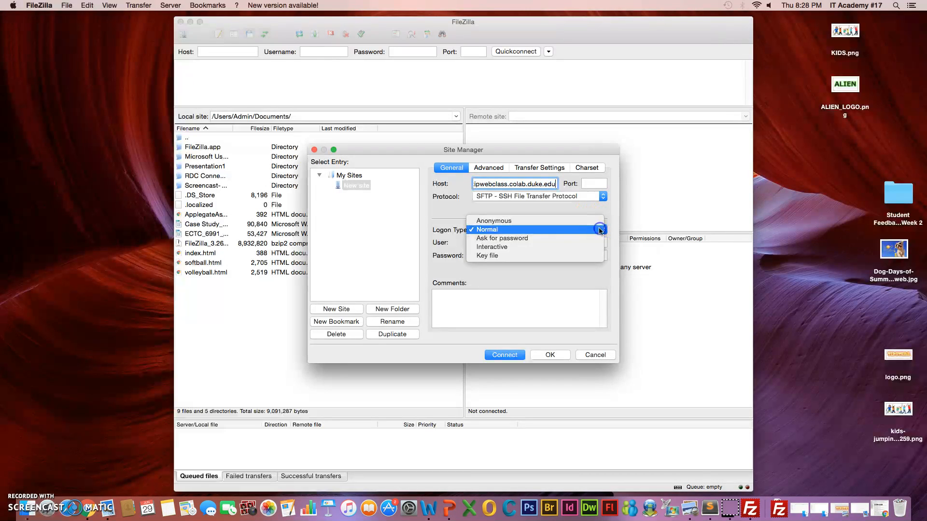
click(579, 221)
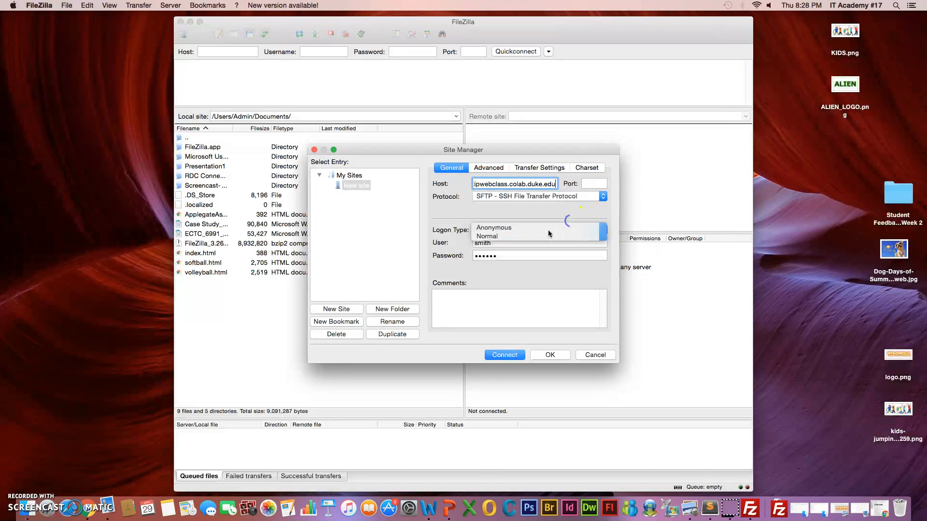
click(590, 233)
click(592, 238)
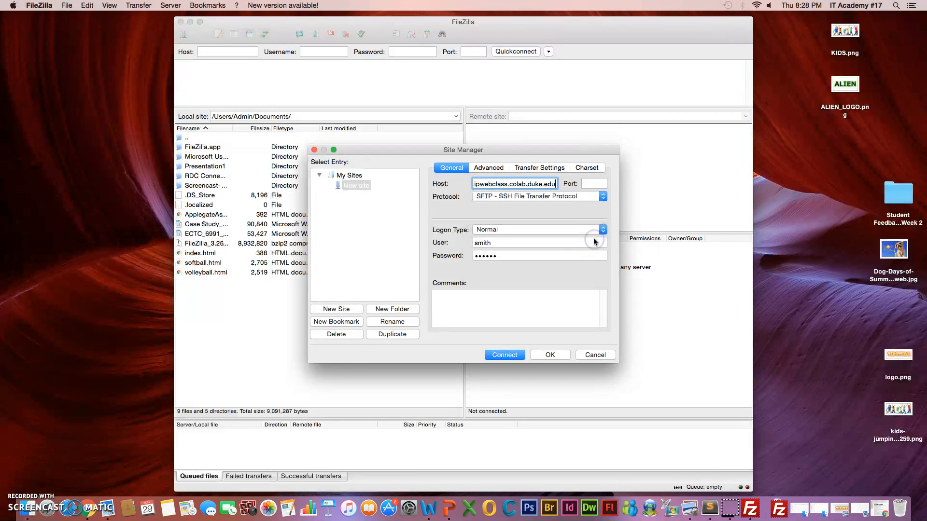
drag(501, 244, 468, 260)
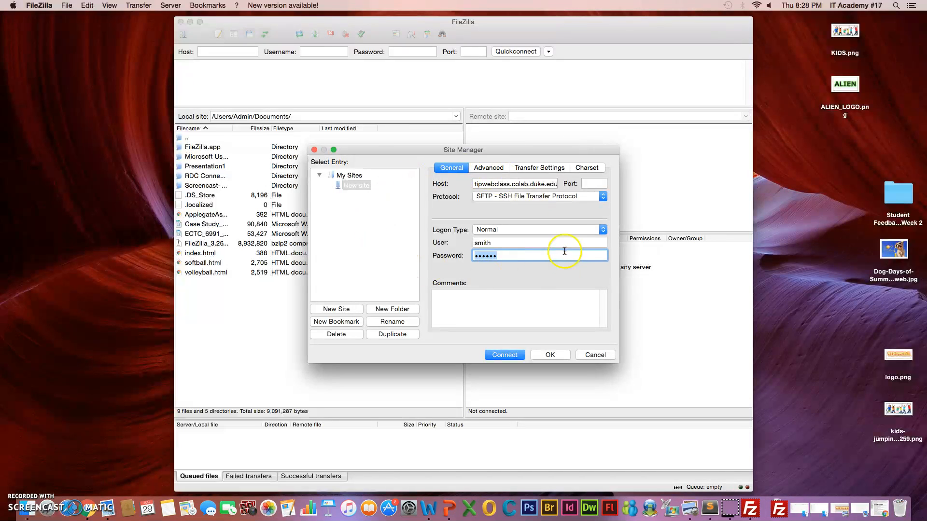
Step: Browse the Advanced, Transfer Settings and Charset tabs of the site, returning to General
click(487, 168)
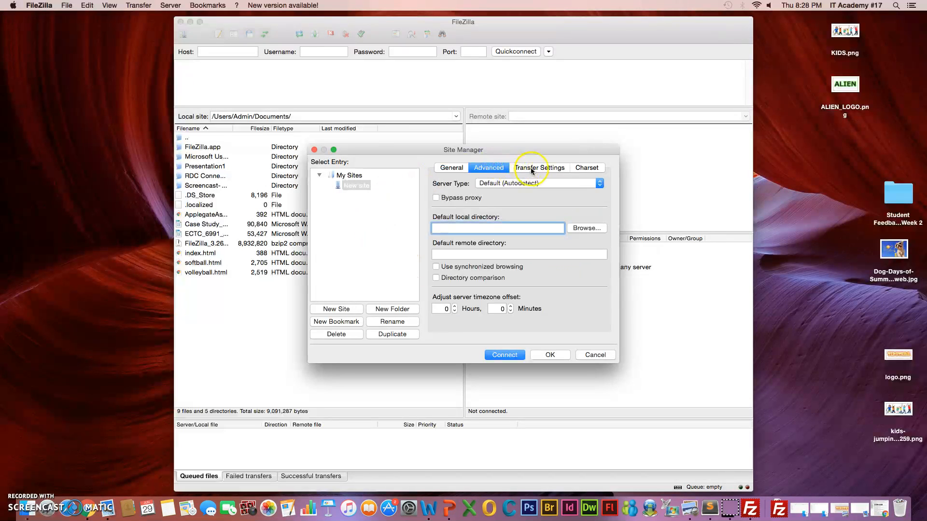
click(537, 168)
click(586, 168)
click(479, 170)
click(539, 168)
click(586, 168)
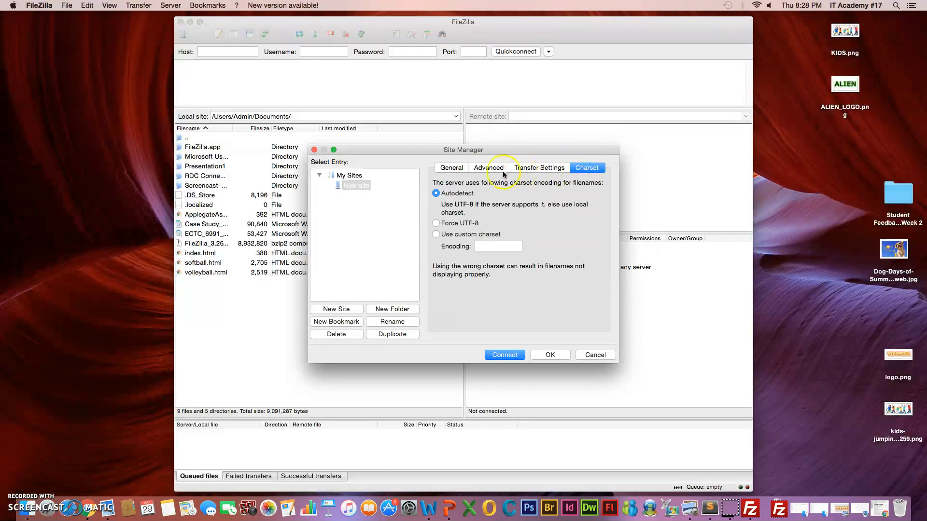
click(452, 167)
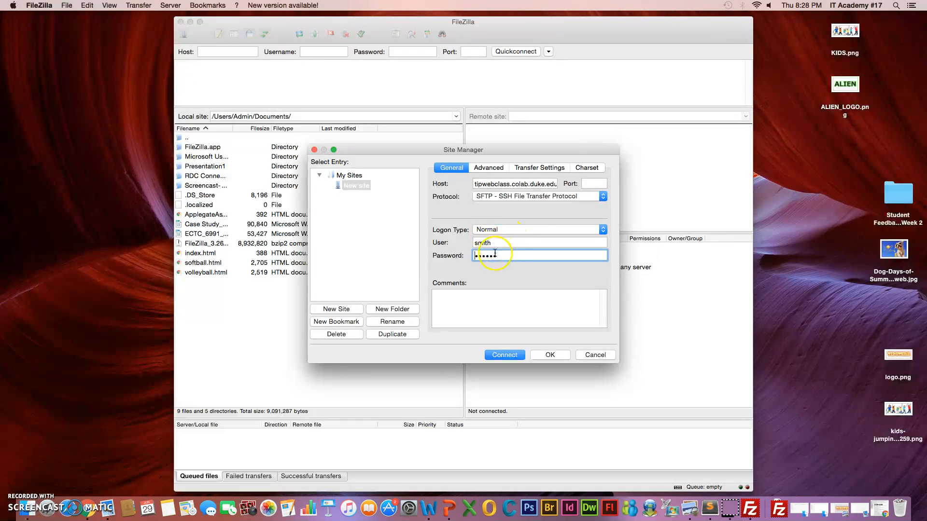
Step: Connect to the site and accept the unknown host key
click(520, 356)
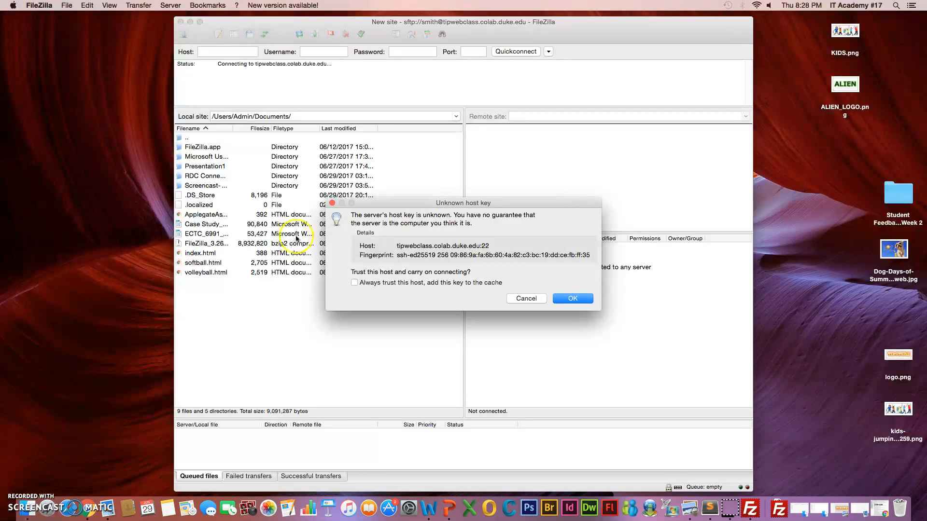
click(573, 298)
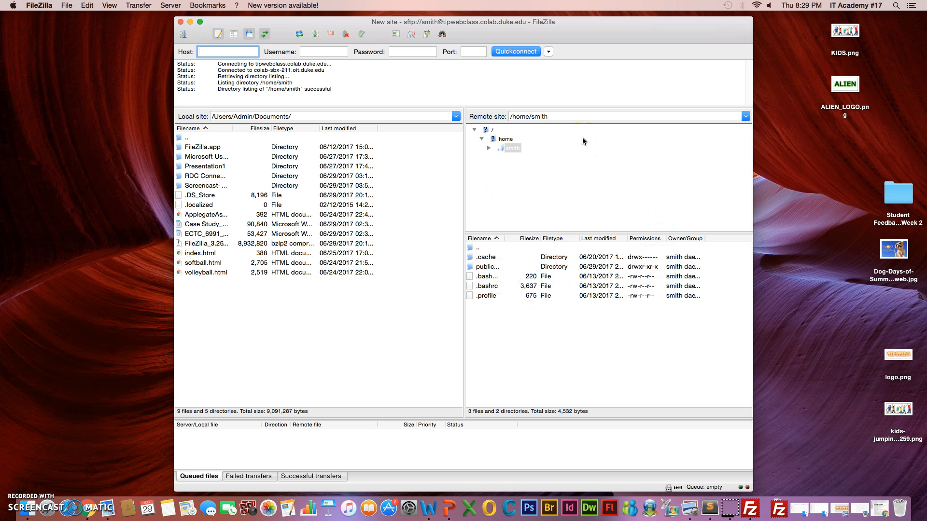
Step: Navigate the remote site to the /home/smith/public_html folder
click(506, 141)
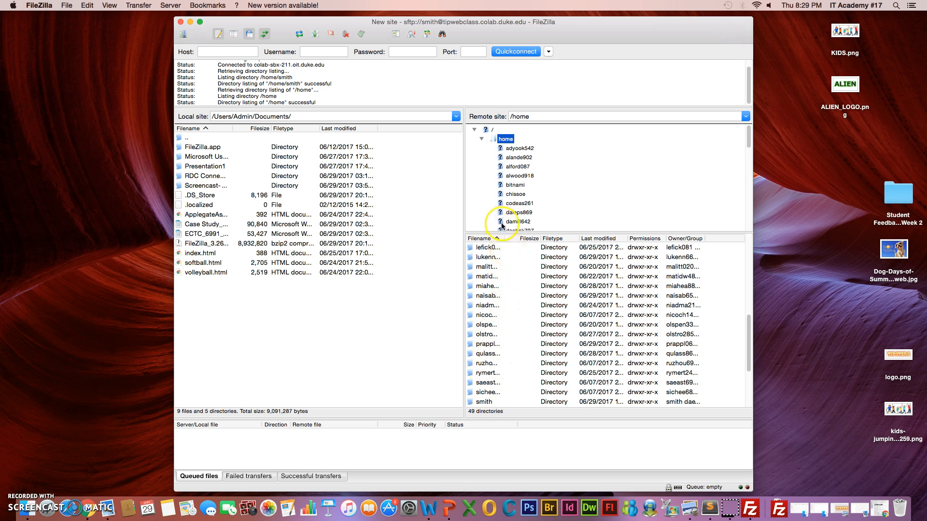
drag(749, 337, 744, 365)
double_click(498, 307)
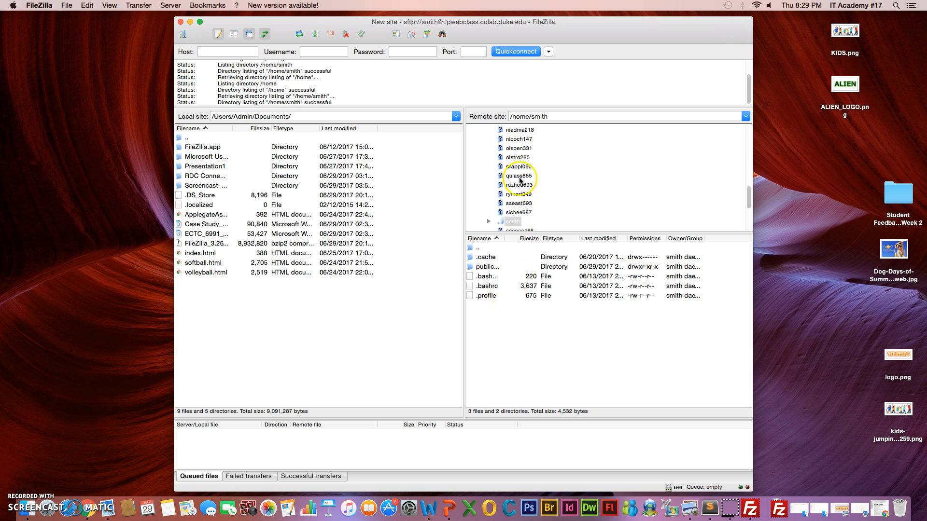
scroll(747, 191, down, 3)
double_click(513, 192)
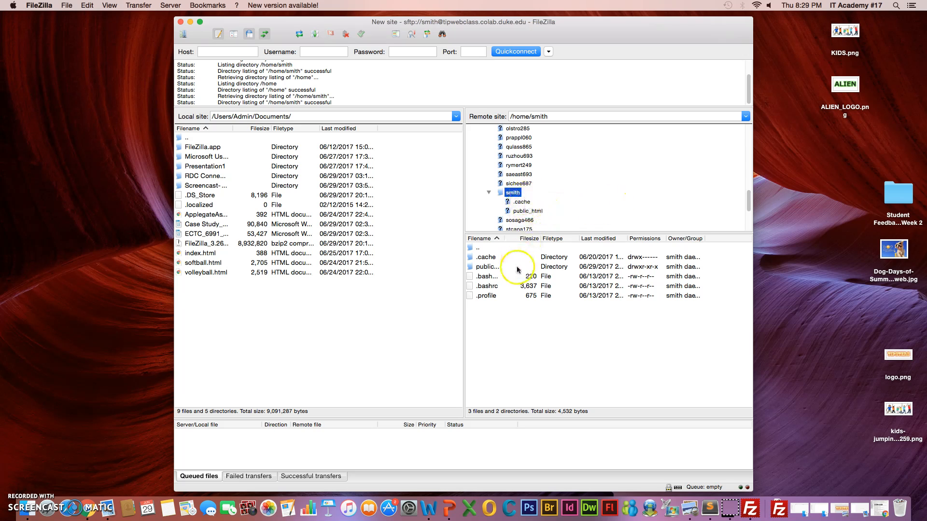
double_click(489, 267)
double_click(534, 213)
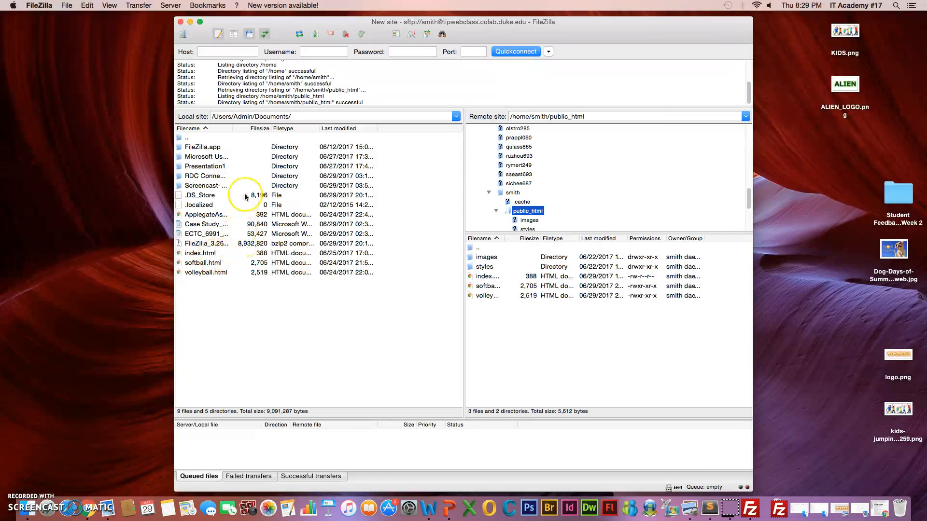
Step: Navigate the local site to /Users/Admin/Downloads/understandingPaths
click(455, 116)
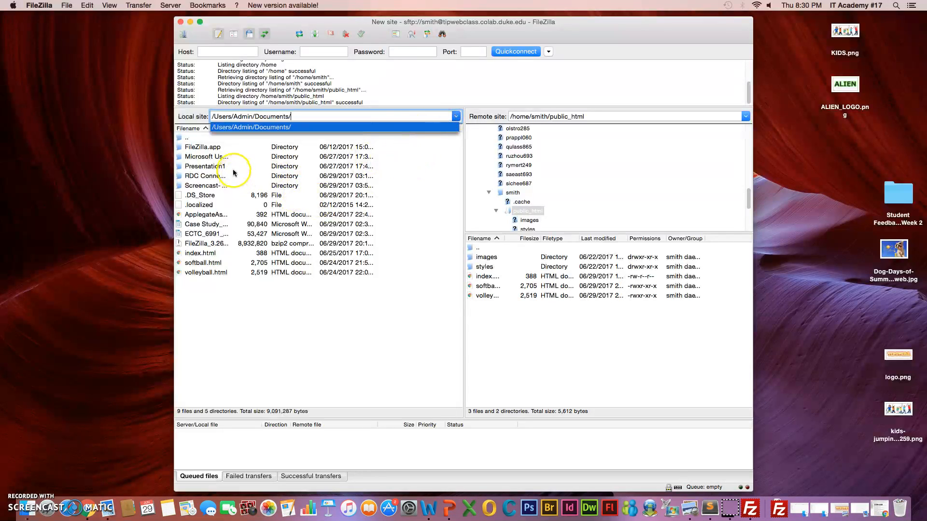
double_click(186, 137)
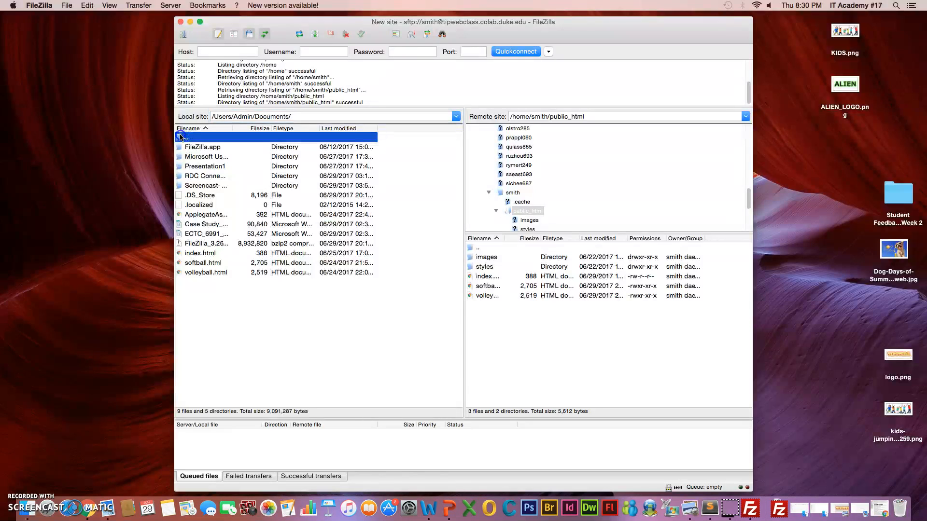
double_click(213, 252)
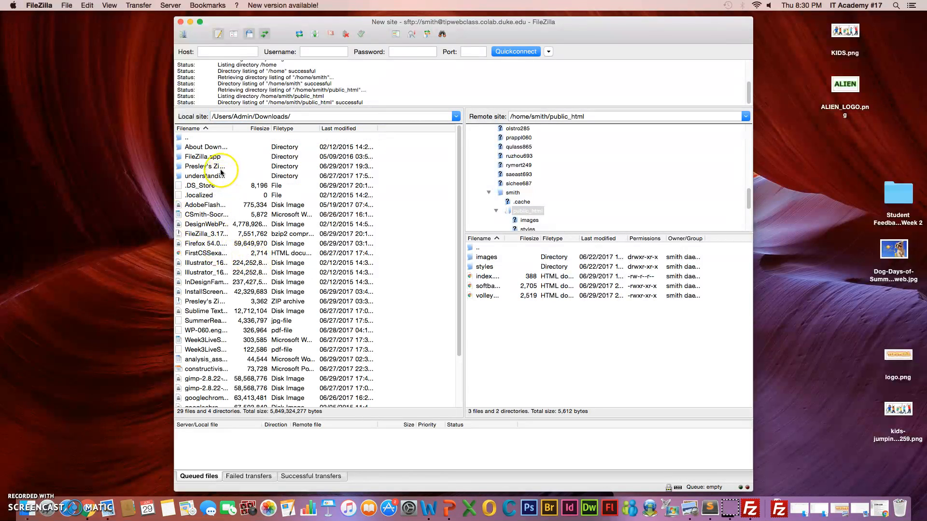
double_click(213, 177)
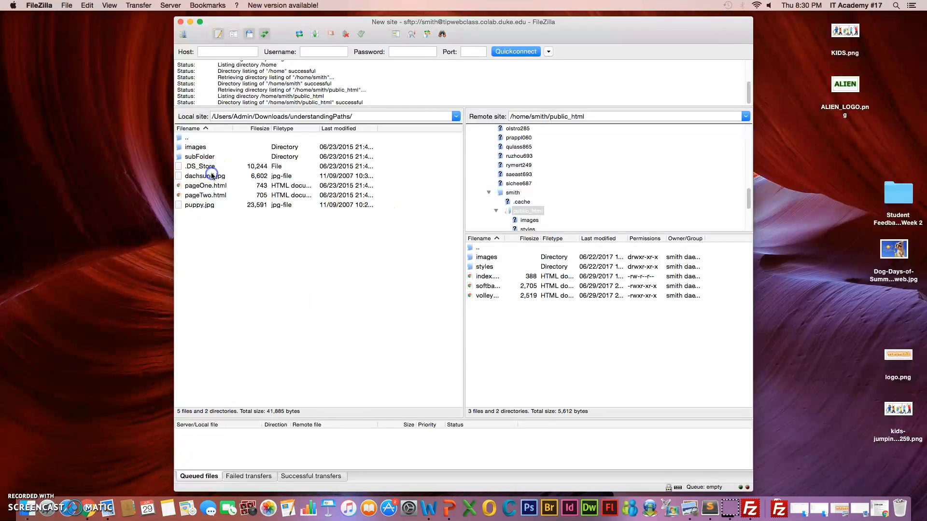
Step: Upload pageOne.html to the remote public_html folder
click(215, 188)
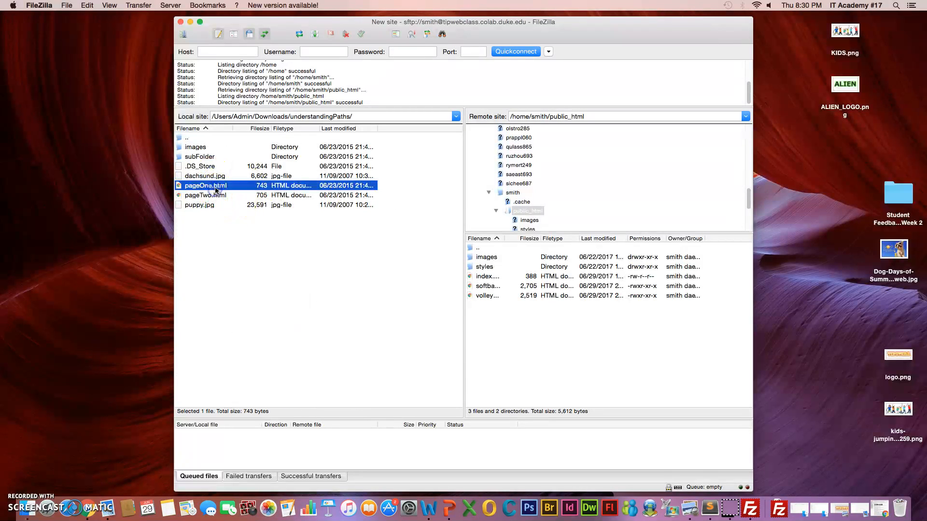
drag(215, 187, 511, 314)
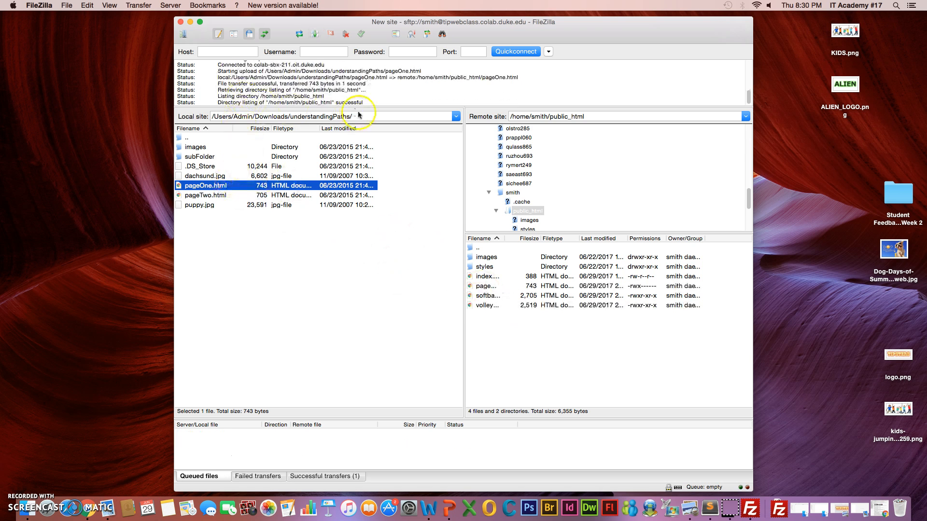
Step: Upload pageTwo.html to the remote public_html folder and cancel the file-exists overwrite prompt
double_click(225, 197)
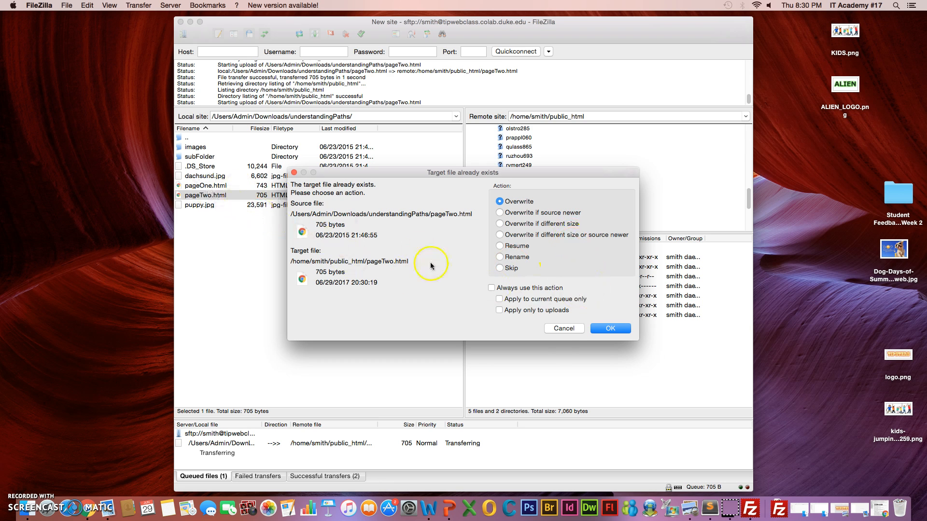
click(563, 329)
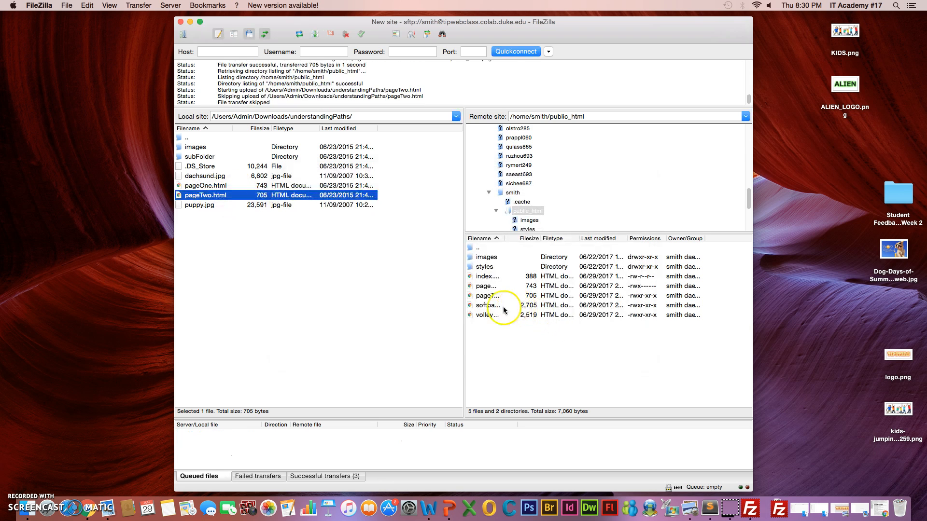
drag(227, 185, 518, 328)
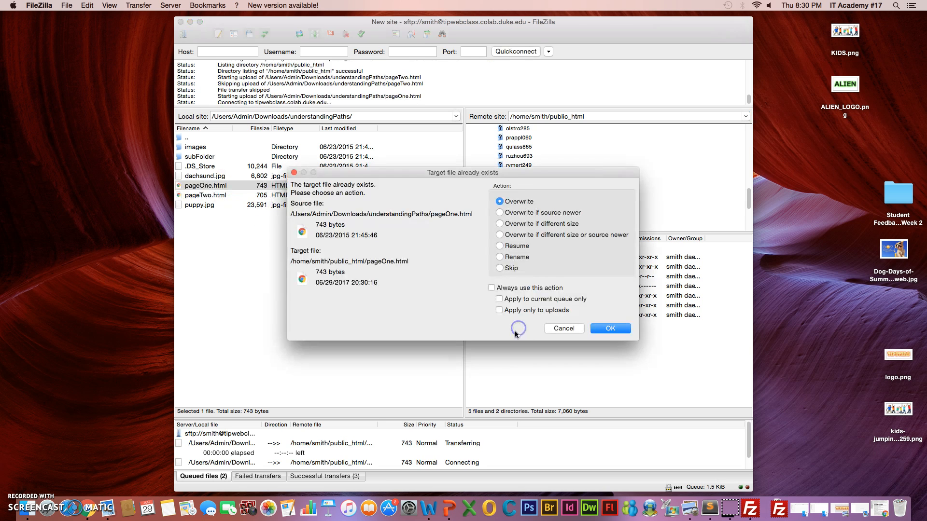
click(561, 329)
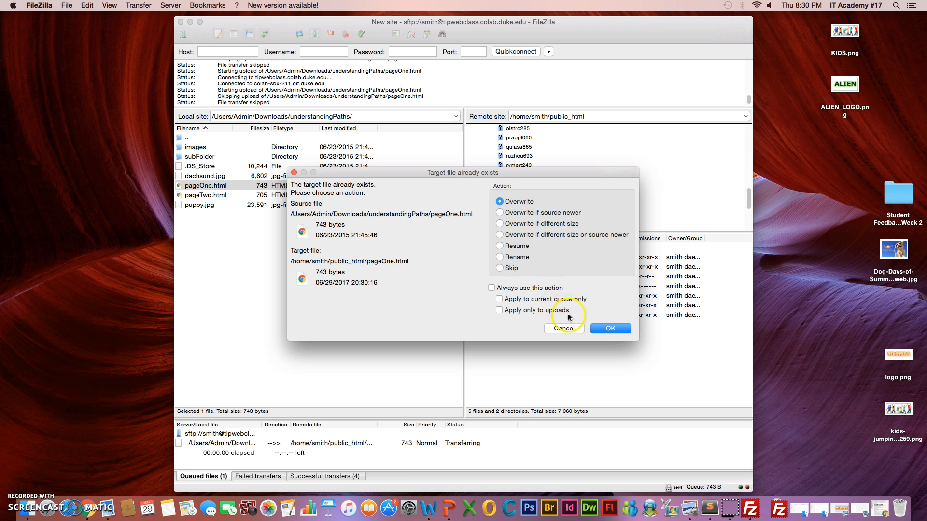
click(572, 329)
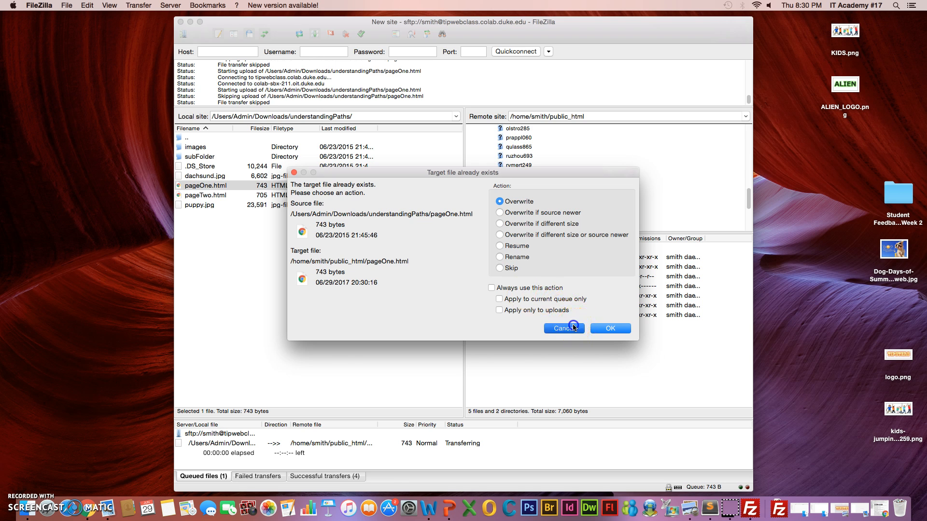
Step: Upload puppy.jpg to the remote public_html folder and briefly open the local images folder
click(227, 207)
double_click(228, 208)
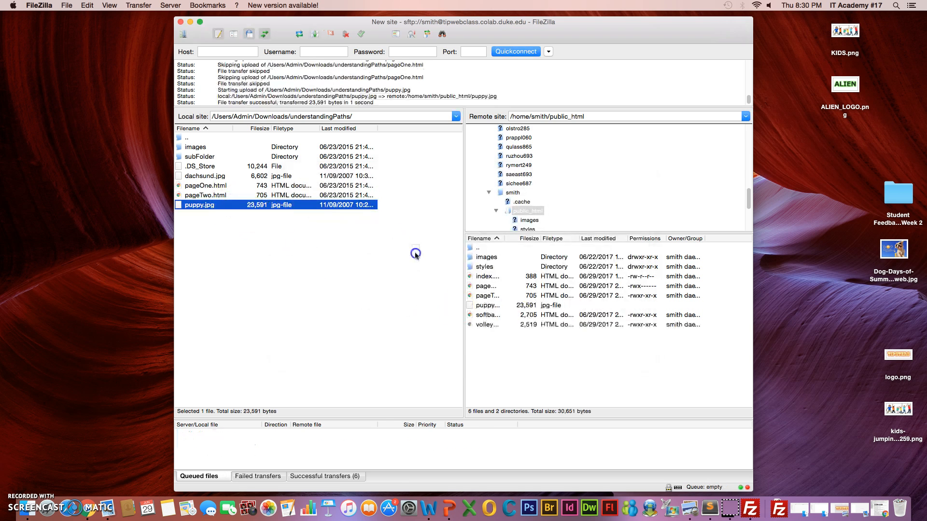
click(239, 155)
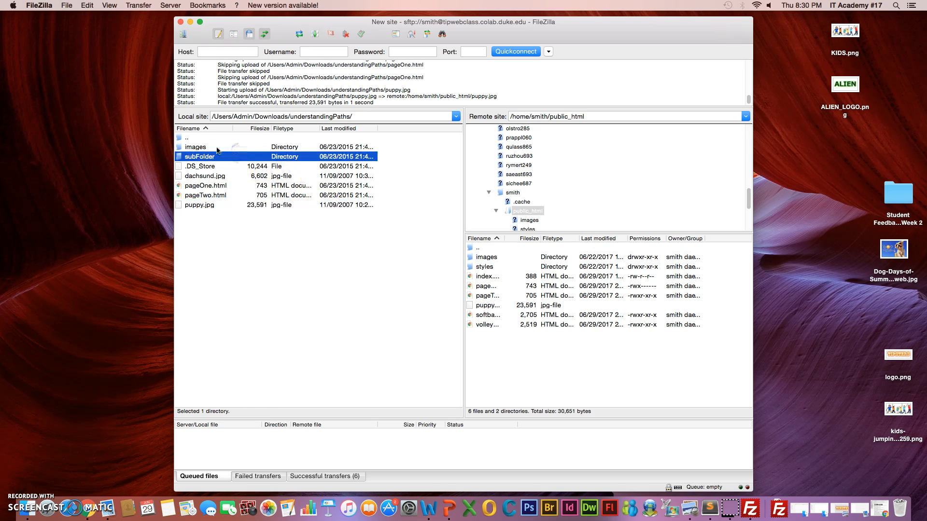
double_click(217, 148)
click(192, 137)
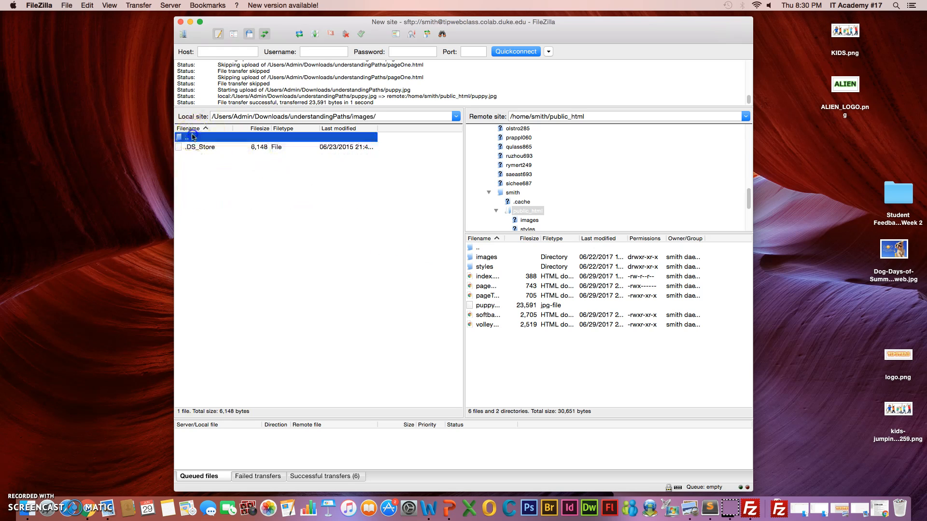
double_click(188, 138)
click(209, 150)
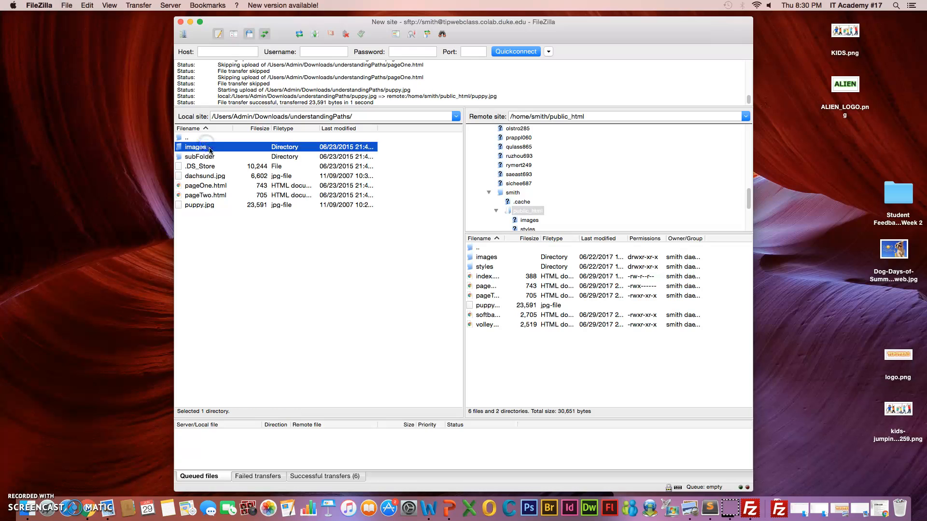
Step: Upload puppy.jpg again, choosing to overwrite the existing remote copy
drag(206, 204, 502, 353)
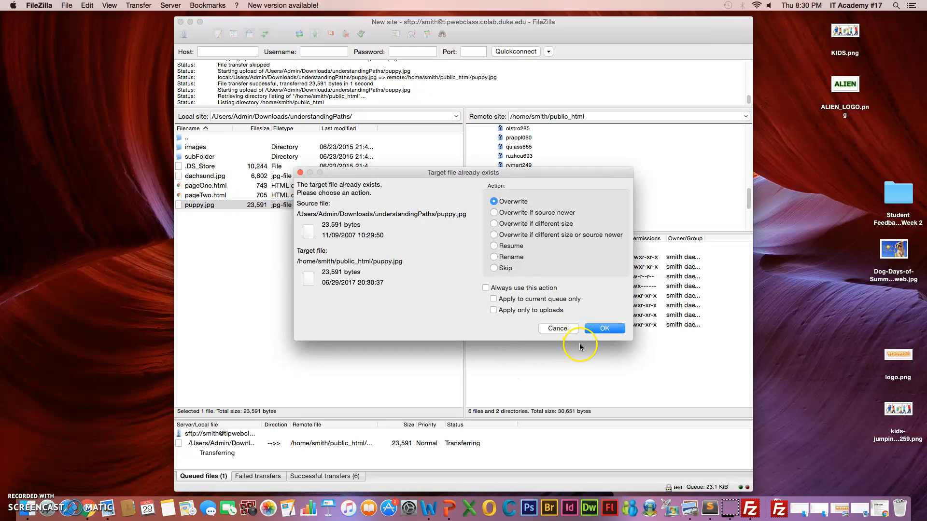
click(612, 331)
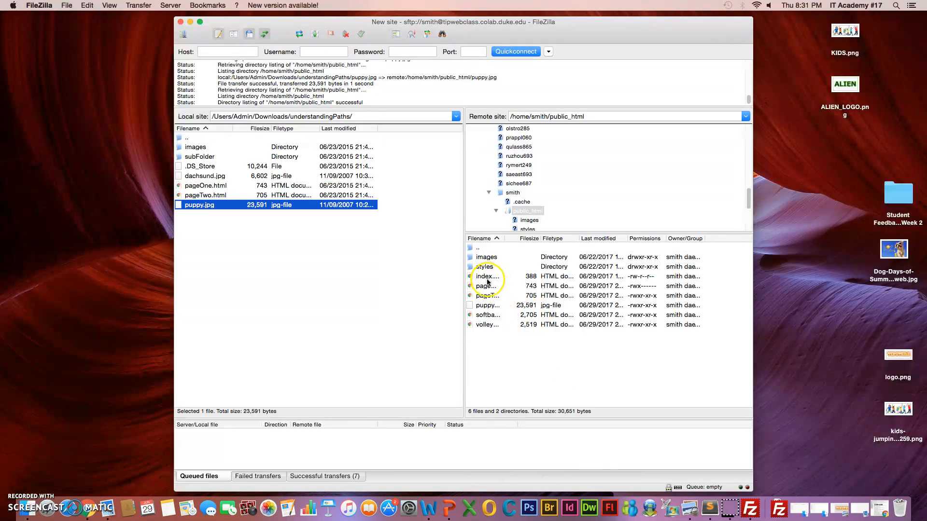
click(491, 297)
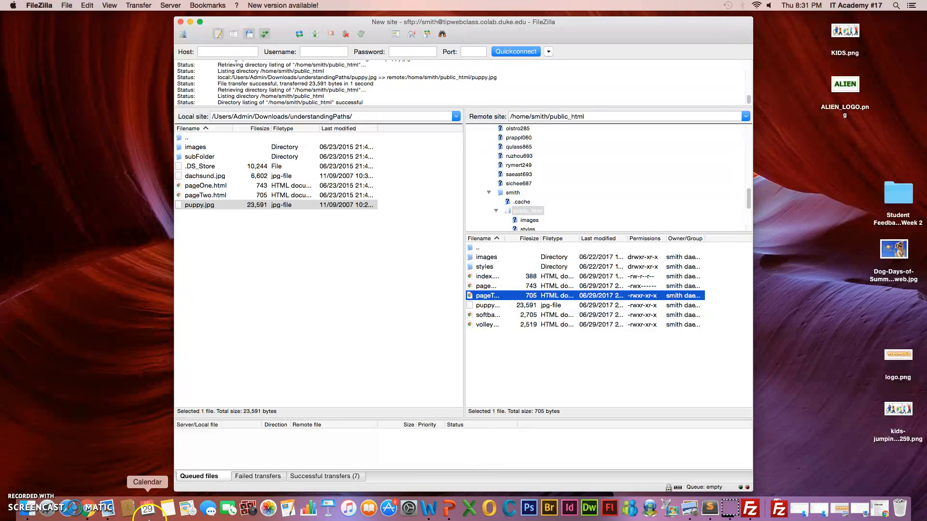
Step: Switch to Chrome and open tipwebclass.colab.duke.edu/~smith/pageTwo.html to view the uploaded page
click(94, 515)
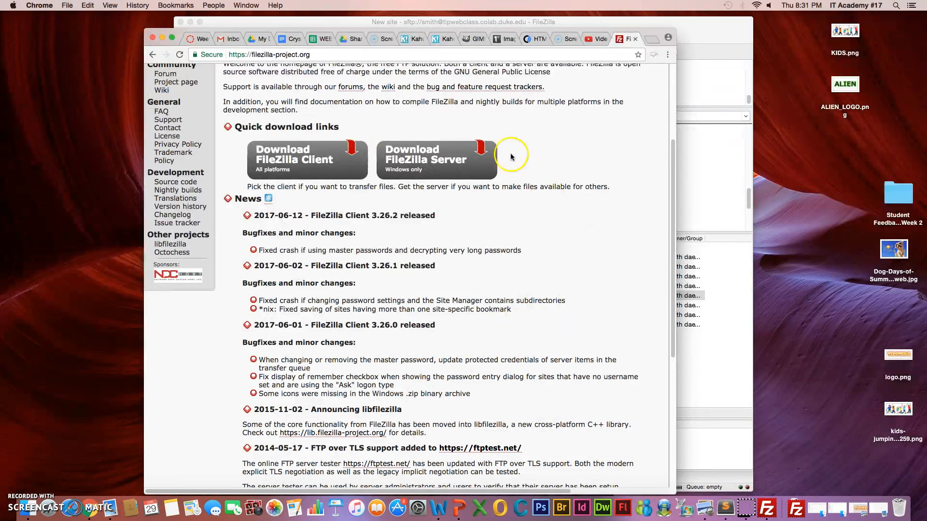
click(314, 55)
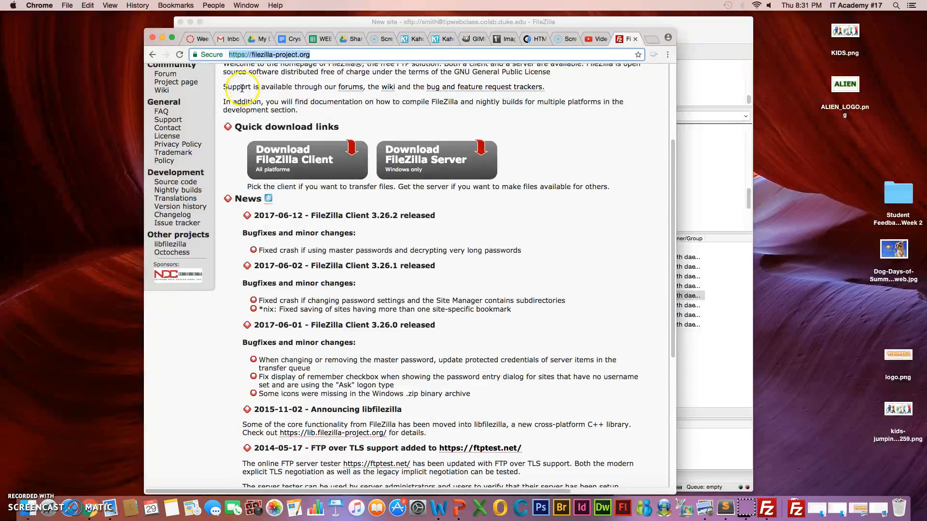
text(tipweb)
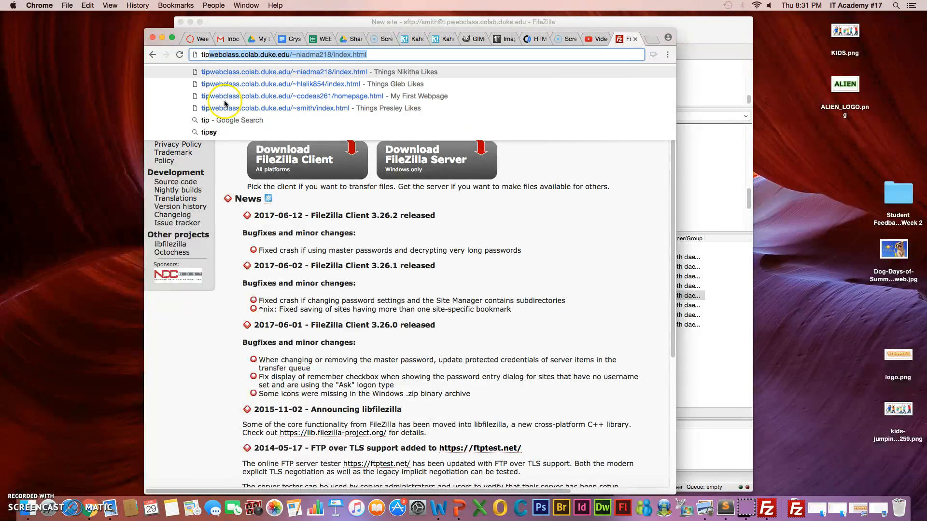
text(class)
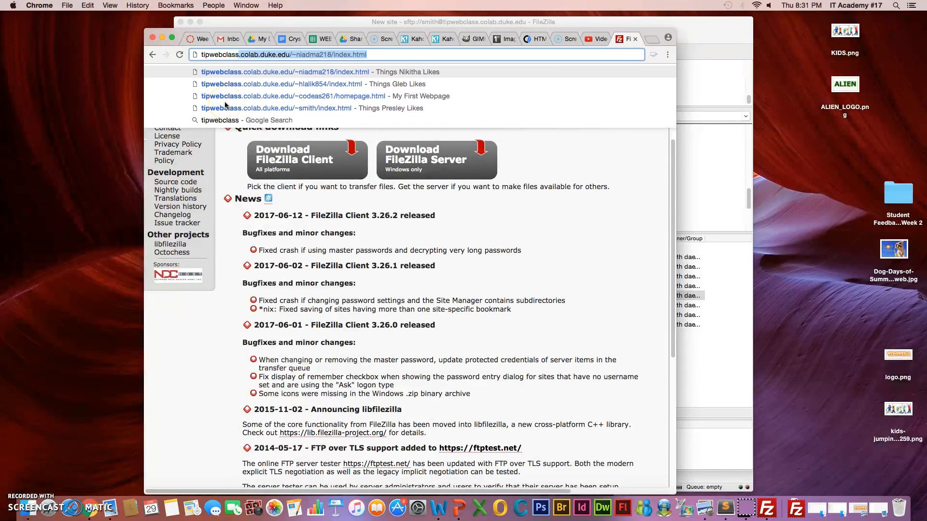
text(.colab.du)
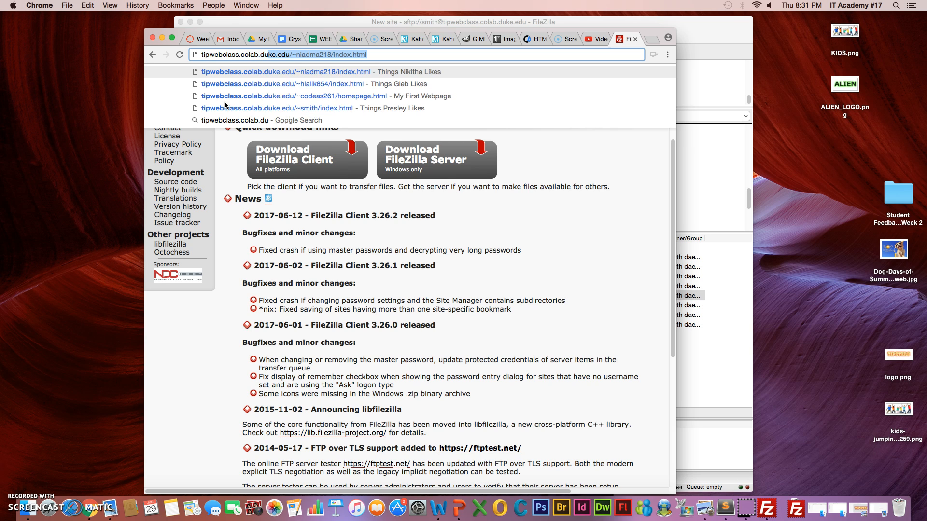
text(ke.edu/~)
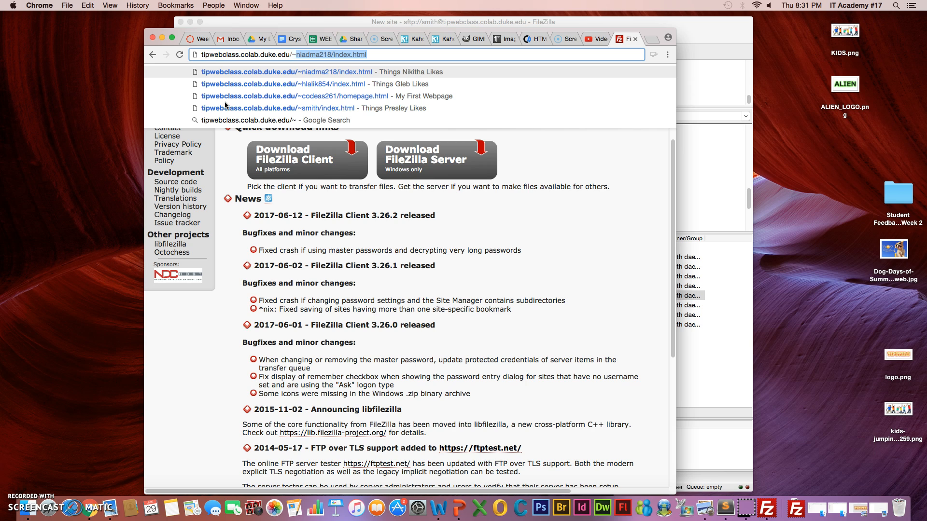
text(smit)
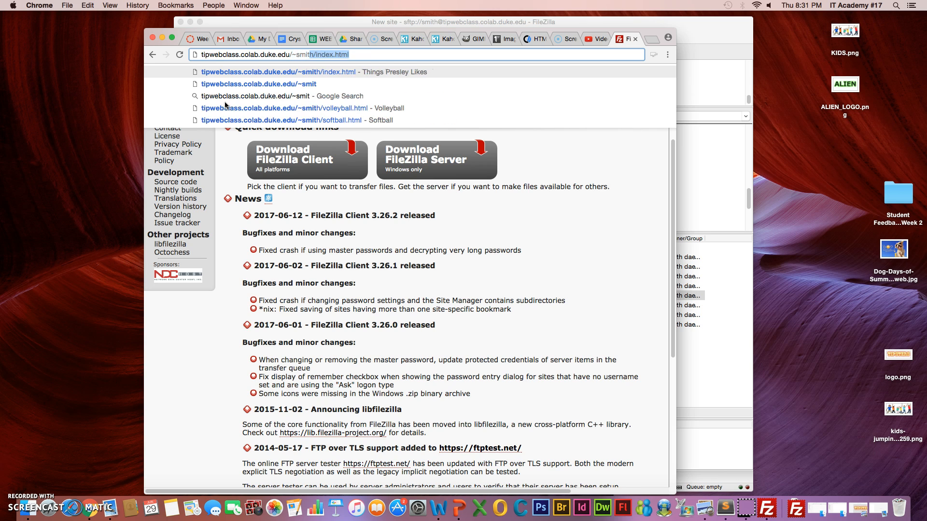
text(h/)
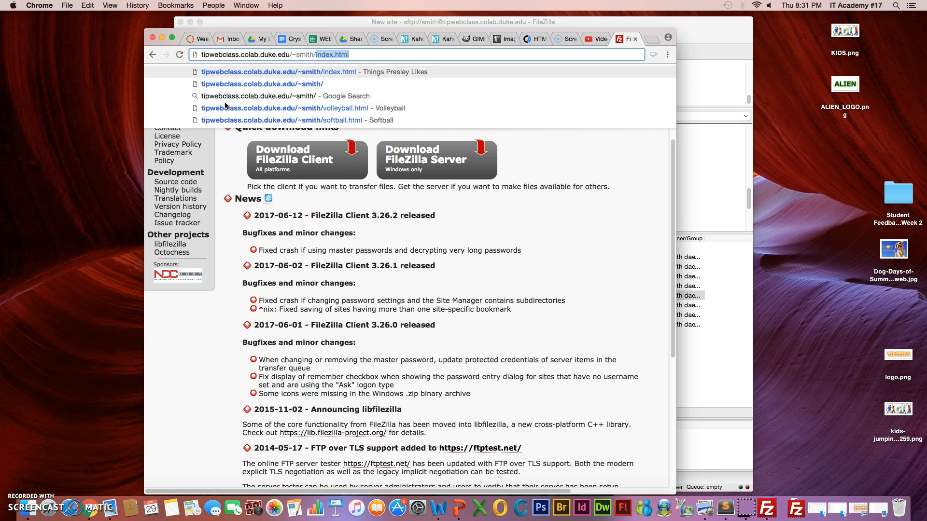
text(pageT)
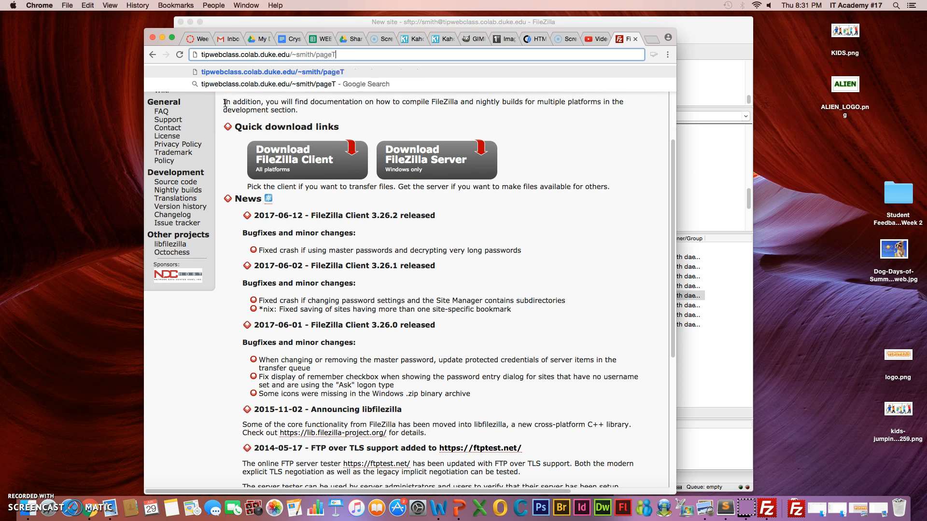
text(wo.html)
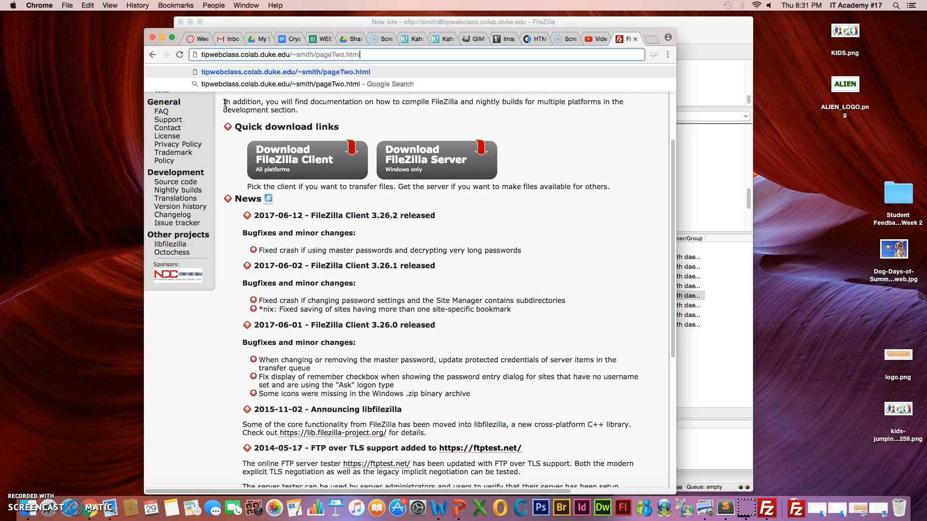
key(Return)
click(498, 141)
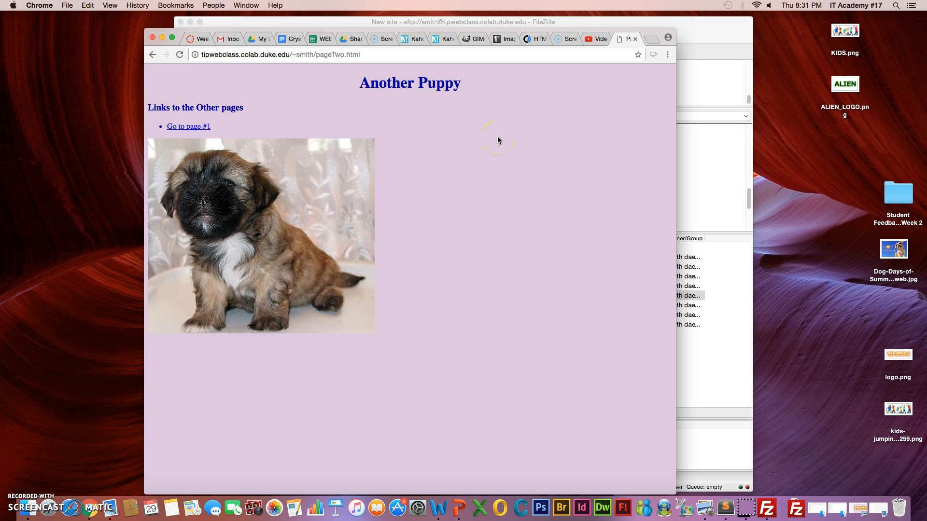
click(361, 23)
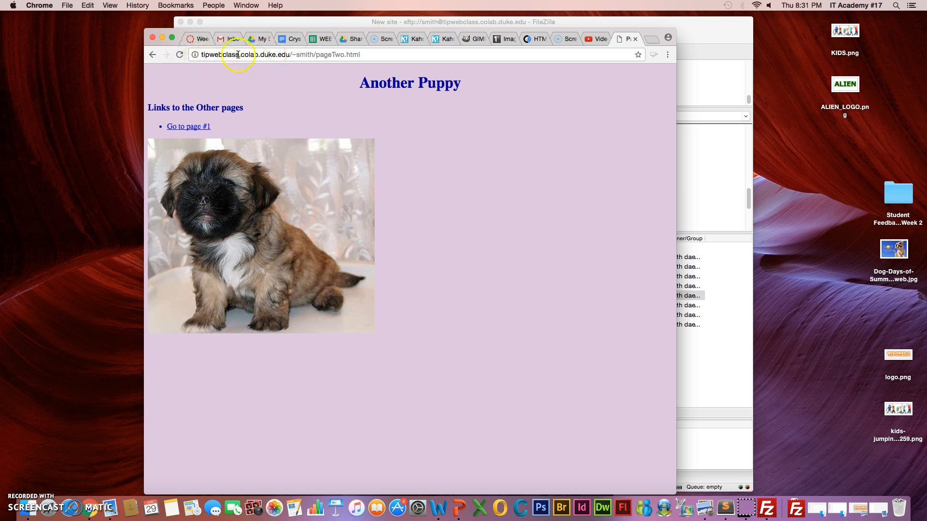